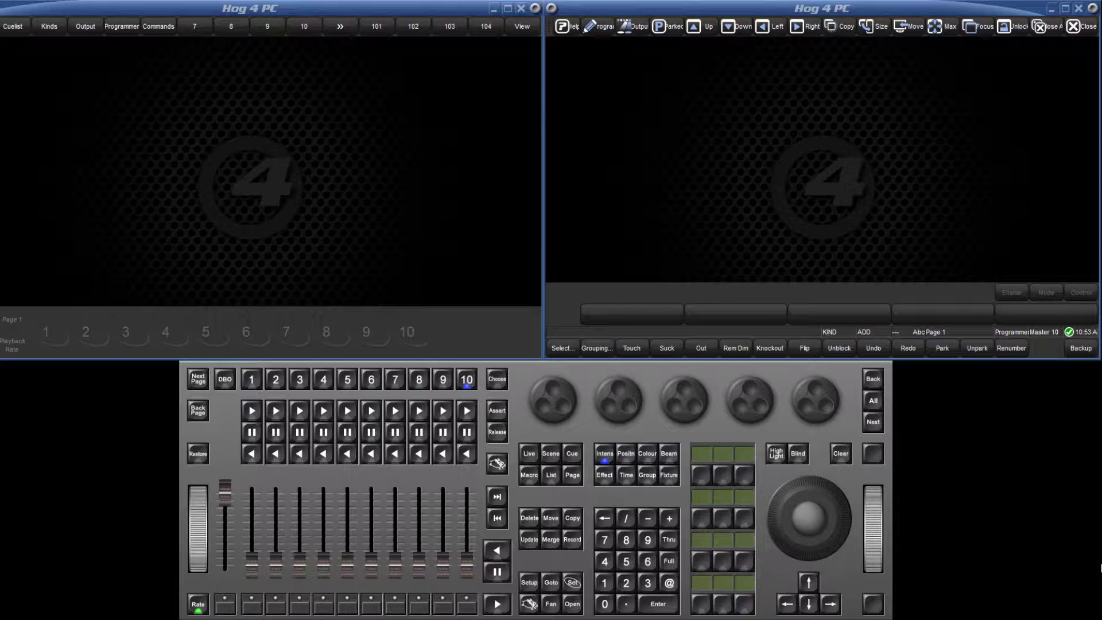
Step: Show the Setup toolbar from the on-screen front panel
{"action": "left_click", "coordinate": [529, 586]}
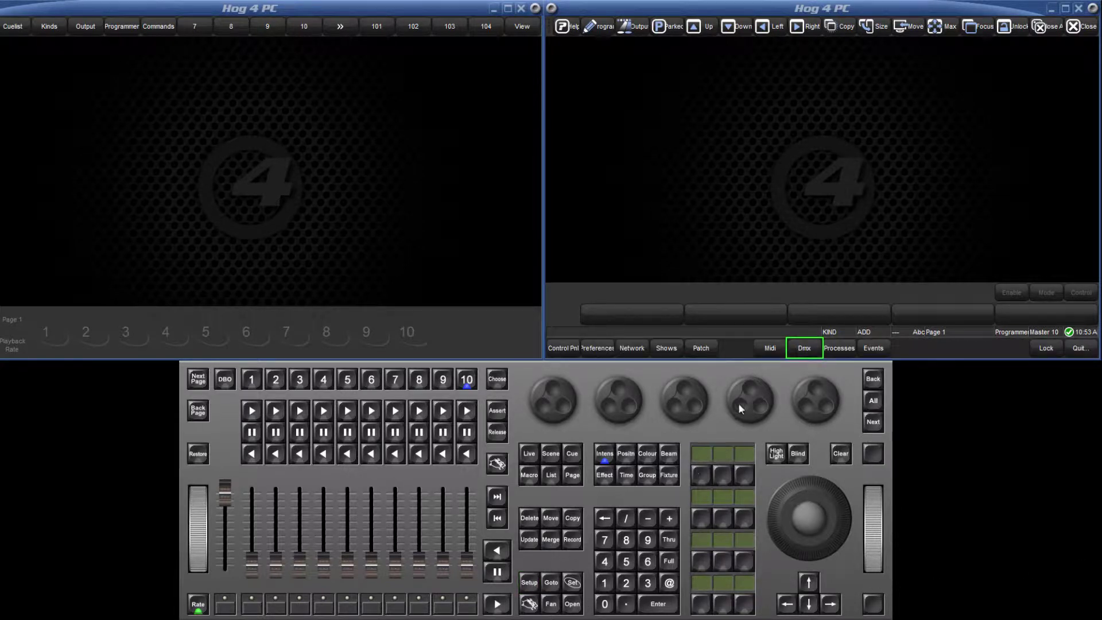
Step: Open the DMX Output window on the first DP 8000, check Output 2, then settle on Output 1
{"action": "left_click", "coordinate": [805, 349]}
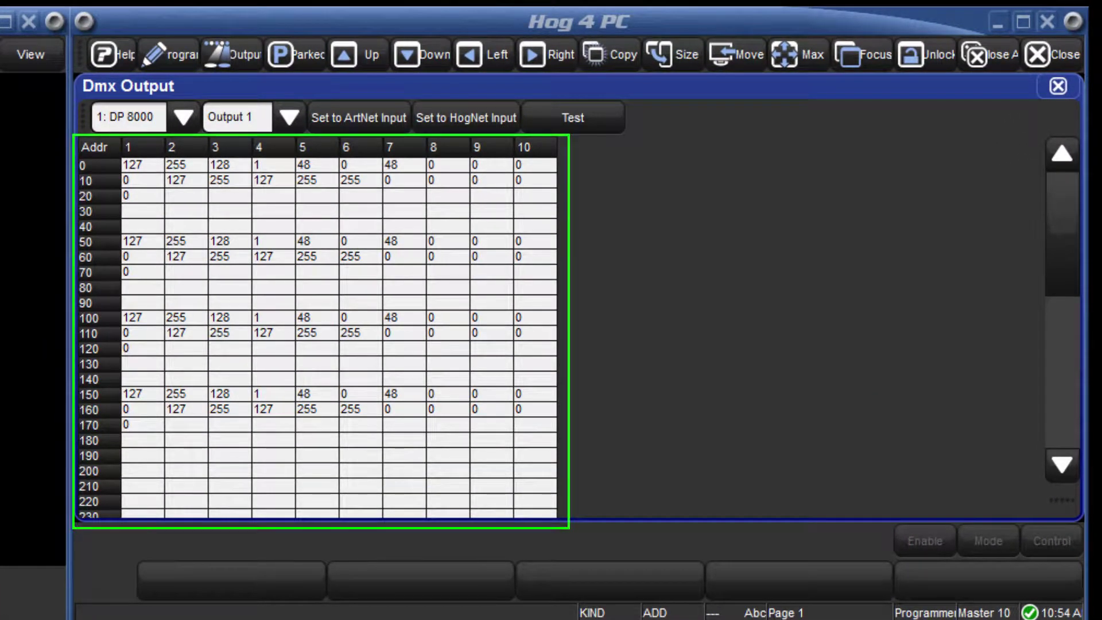
{"action": "mouse_move", "coordinate": [1056, 259]}
{"action": "left_mouse_down"}
{"action": "mouse_move", "coordinate": [1060, 401]}
{"action": "mouse_move", "coordinate": [1057, 250]}
{"action": "left_mouse_up"}
{"action": "left_click", "coordinate": [179, 116]}
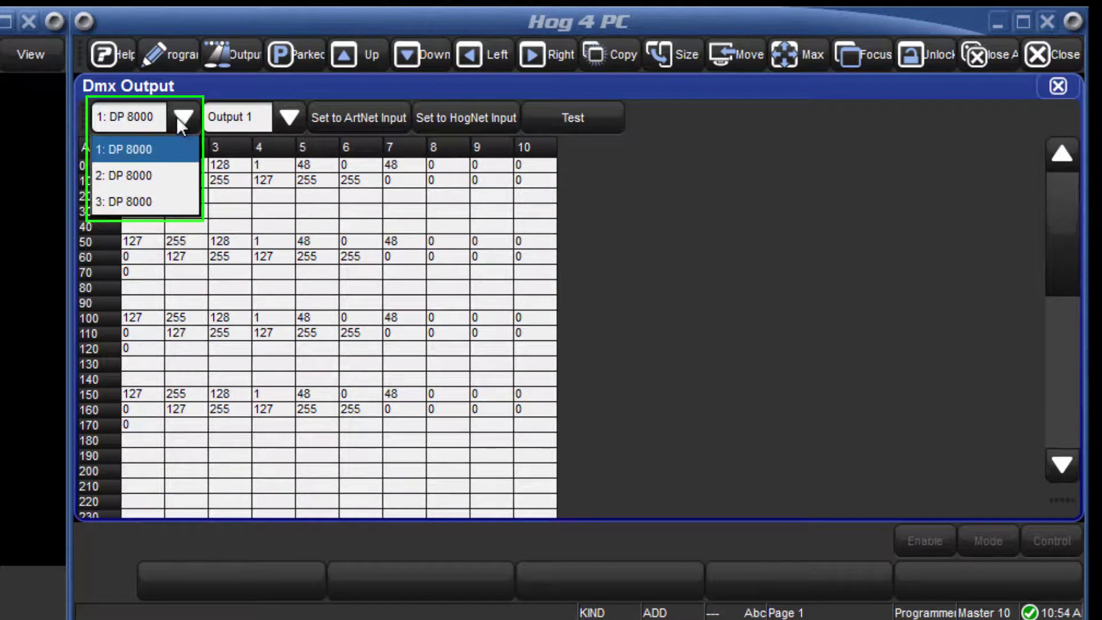
{"action": "left_click", "coordinate": [141, 150]}
{"action": "left_click", "coordinate": [285, 118]}
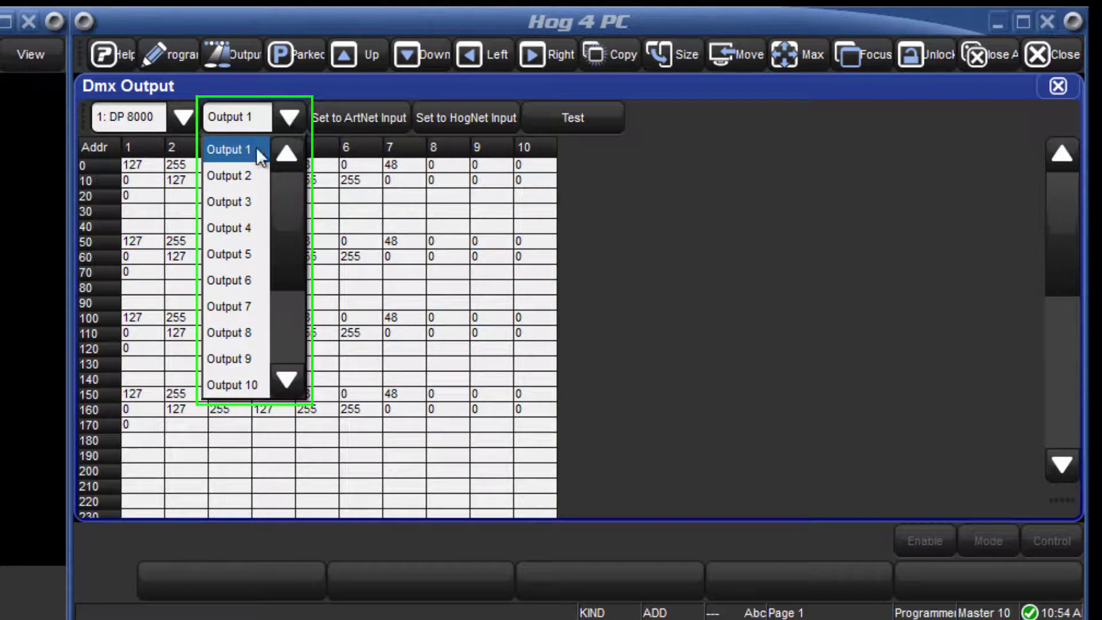
{"action": "left_click", "coordinate": [228, 175]}
{"action": "left_click", "coordinate": [284, 116]}
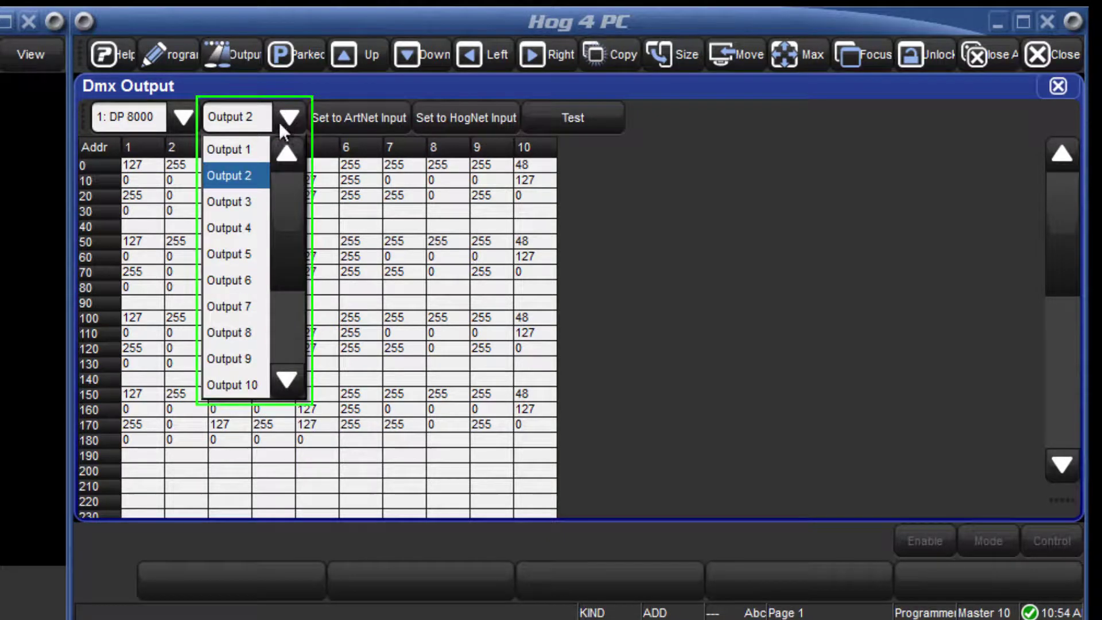
{"action": "left_click", "coordinate": [250, 153]}
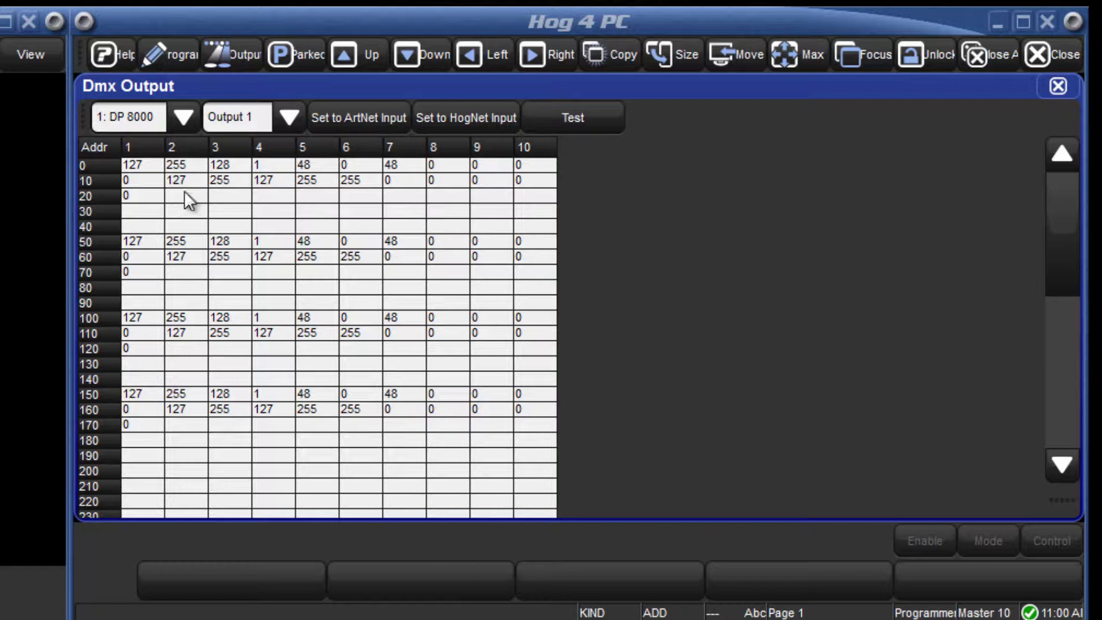
Step: Set DMX channel 1 on Output 1 to level 128
{"action": "left_click", "coordinate": [150, 167]}
{"action": "key", "text": "Return"}
{"action": "type", "text": "12"}
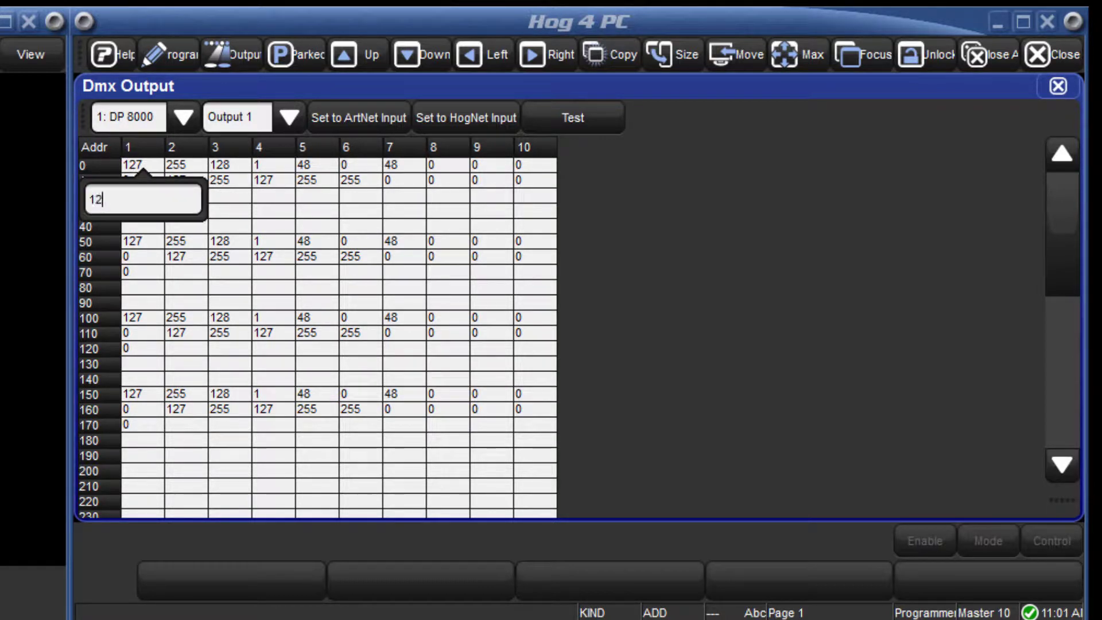
{"action": "type", "text": "8"}
{"action": "key", "text": "Return"}
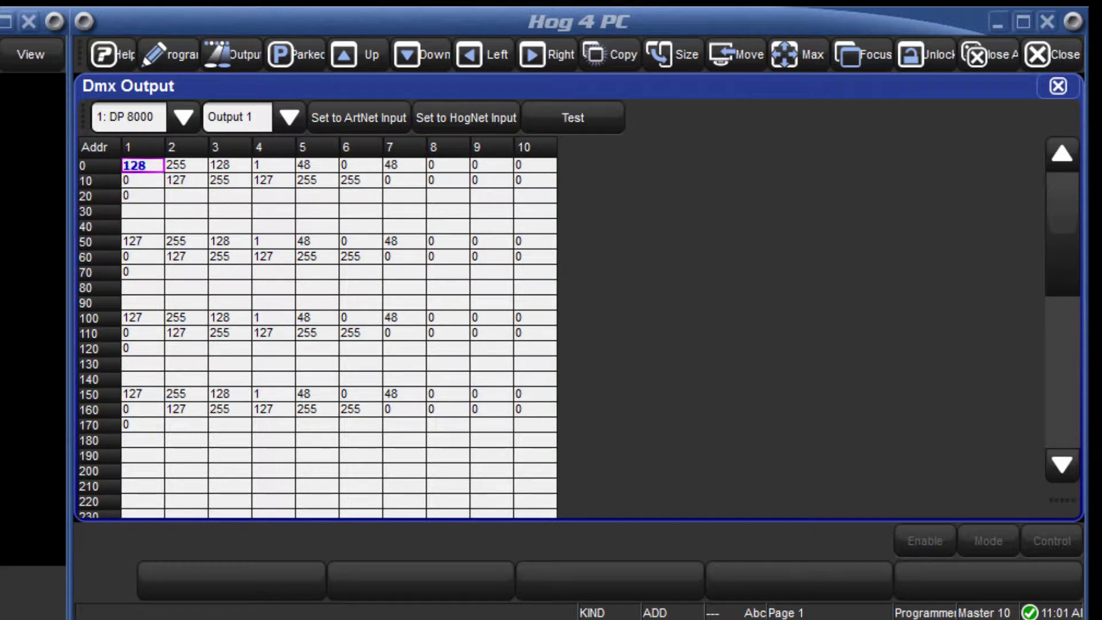
Step: Set channels 1–71 to 128 together, then reselect channels 1–71
{"action": "left_click", "coordinate": [192, 168]}
{"action": "left_click_drag", "start_coordinate": [192, 169], "coordinate": [144, 272]}
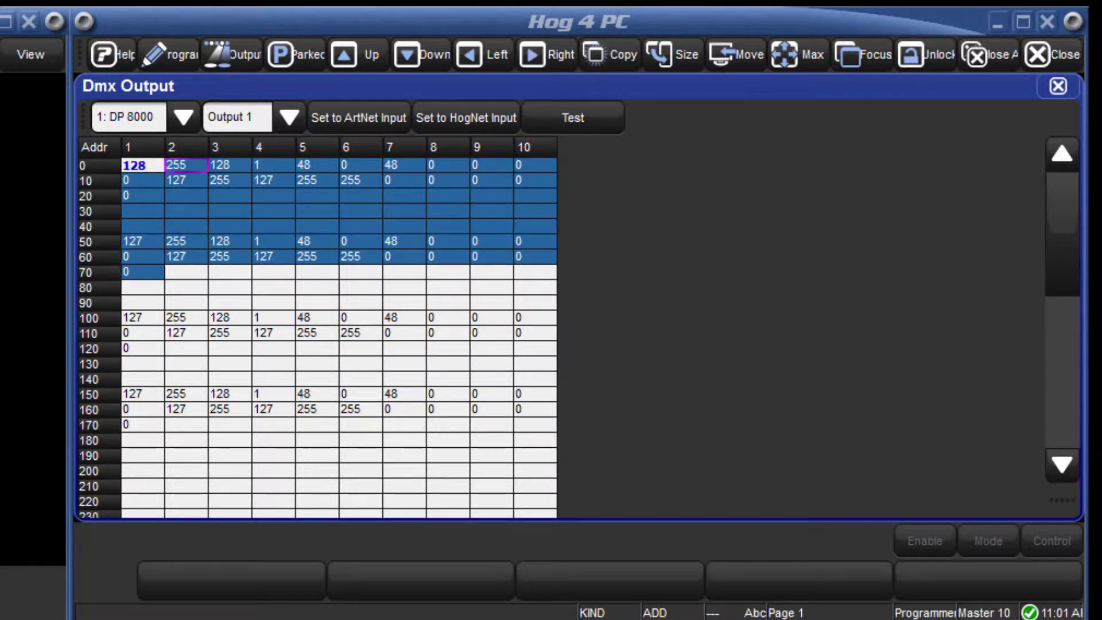
{"action": "key", "text": "Return"}
{"action": "type", "text": "128"}
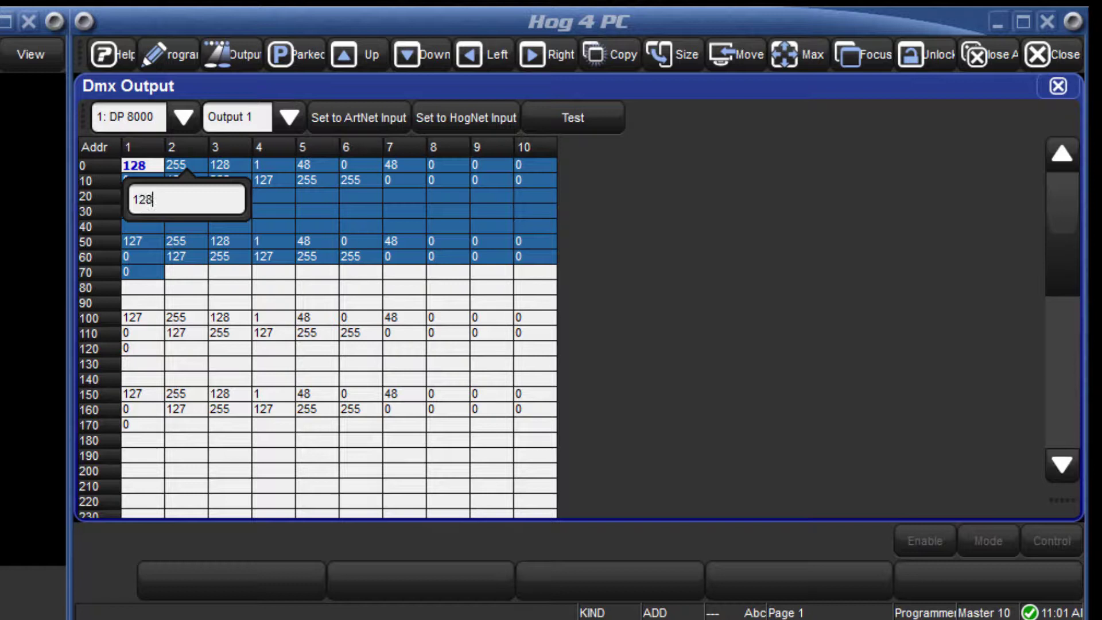
{"action": "key", "text": "Return"}
{"action": "left_click", "coordinate": [332, 477]}
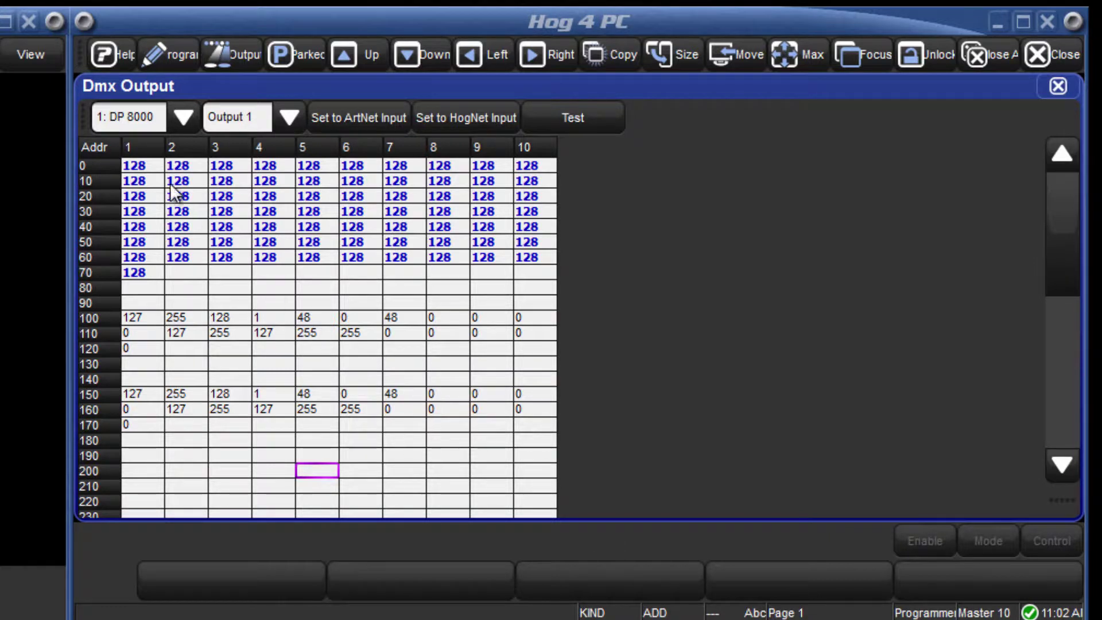
{"action": "left_click_drag", "start_coordinate": [153, 166], "coordinate": [140, 268]}
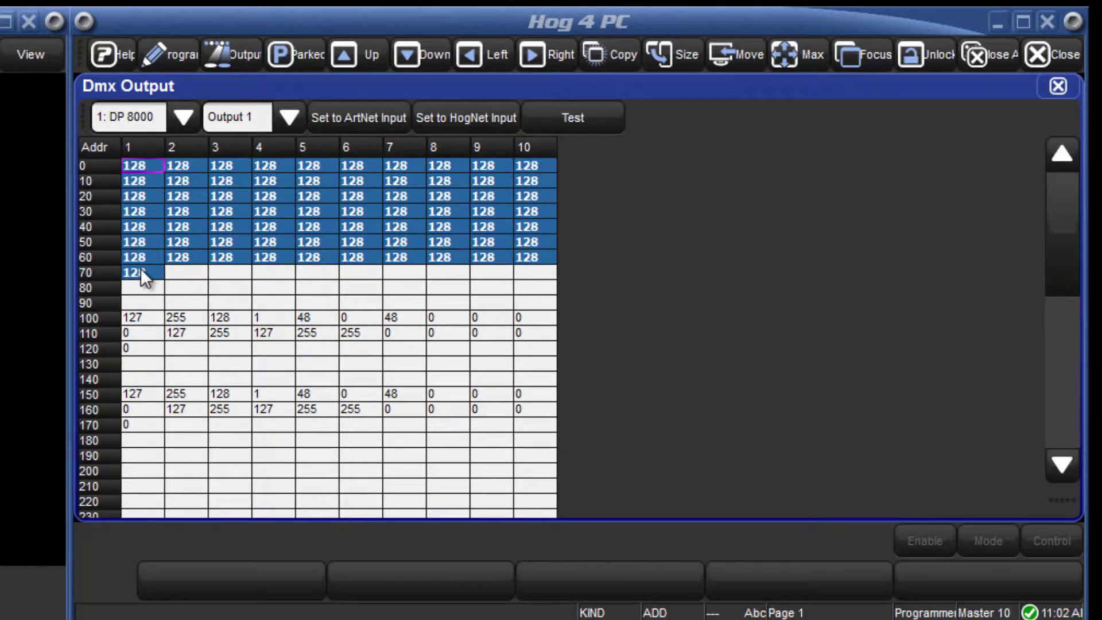
Step: Return channels 1–71 to HogNet, then test from channel 72 at 255, stepping through 73–77
{"action": "left_click", "coordinate": [477, 117]}
{"action": "left_click", "coordinate": [275, 286]}
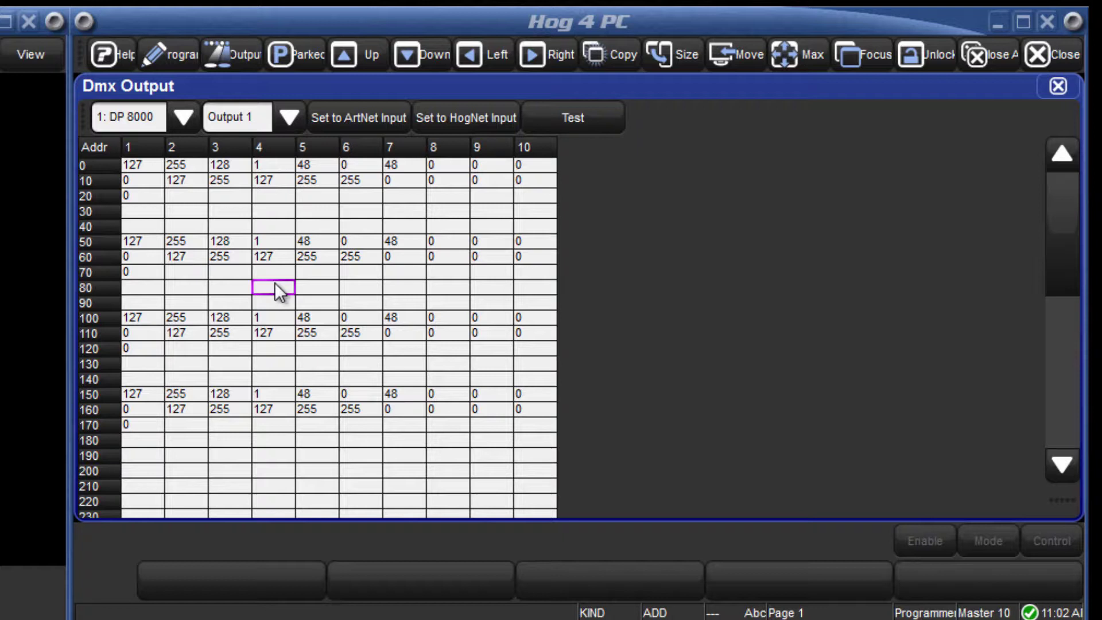
{"action": "left_click", "coordinate": [181, 274]}
{"action": "left_click", "coordinate": [578, 121]}
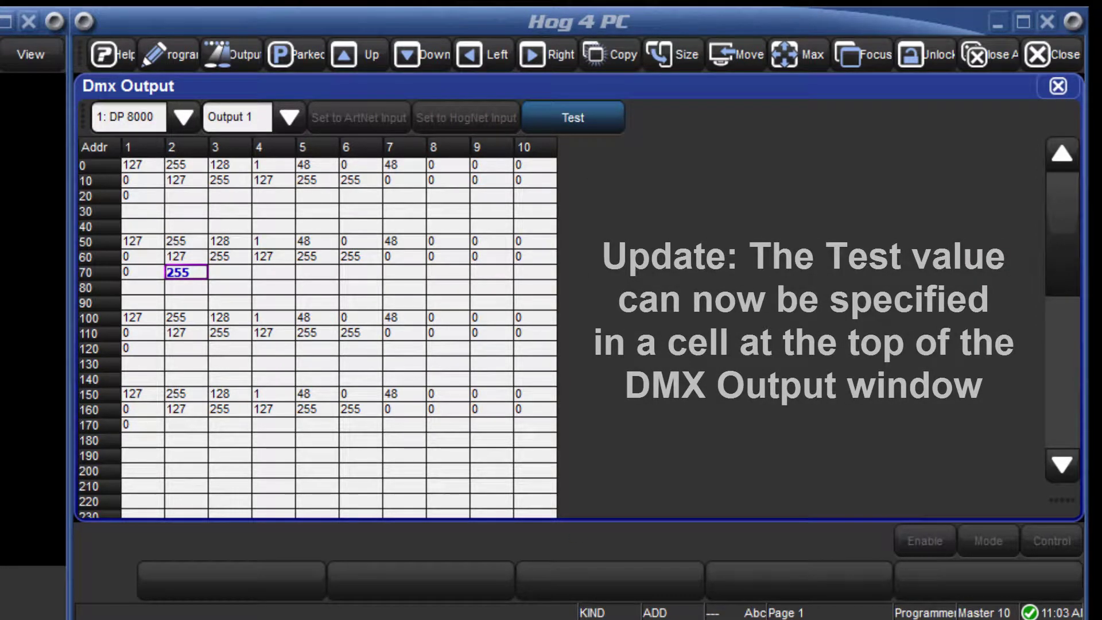
{"action": "key", "text": "Right"}
{"action": "key", "text": "Right"}
{"action": "key", "text": "Right"}
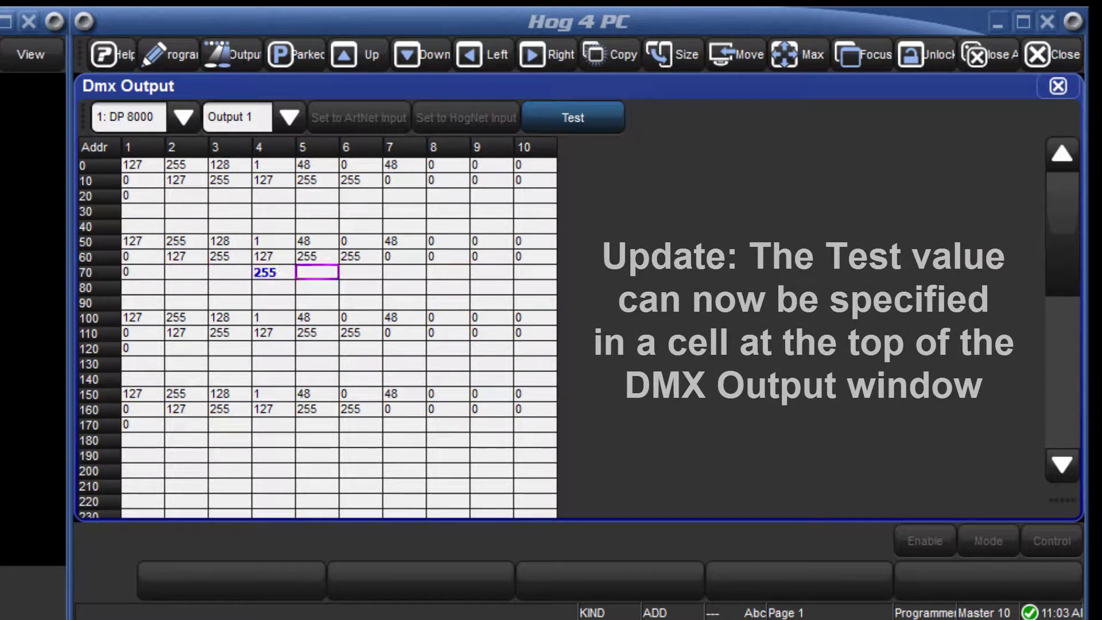
{"action": "key", "text": "Right"}
{"action": "key", "text": "Right"}
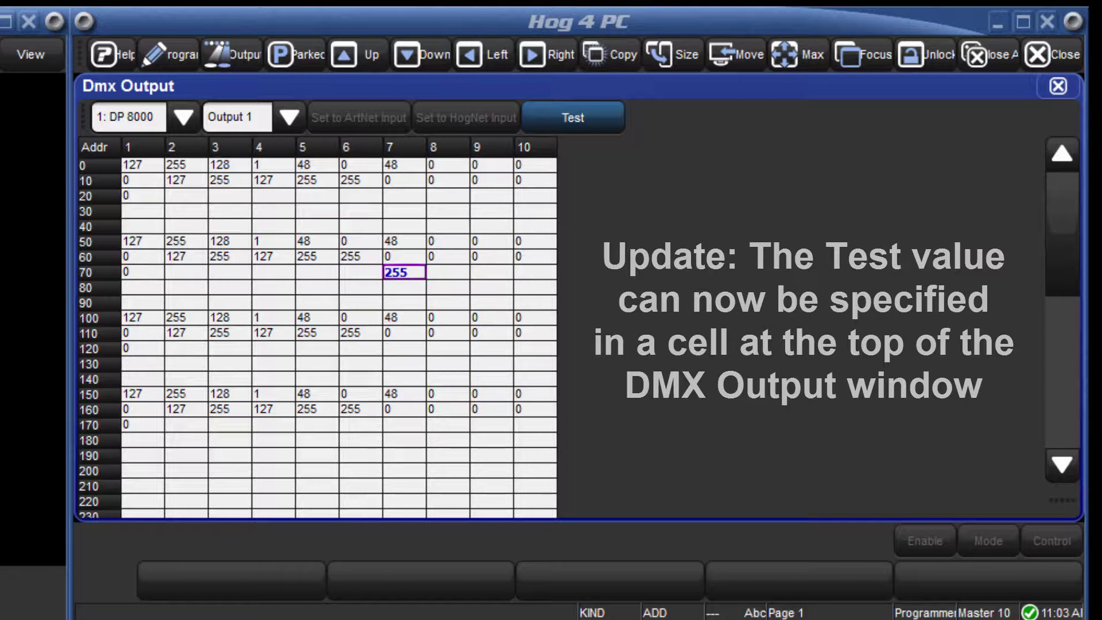
{"action": "key", "text": "Left"}
{"action": "key", "text": "Left"}
{"action": "key", "text": "Left"}
{"action": "key", "text": "Left"}
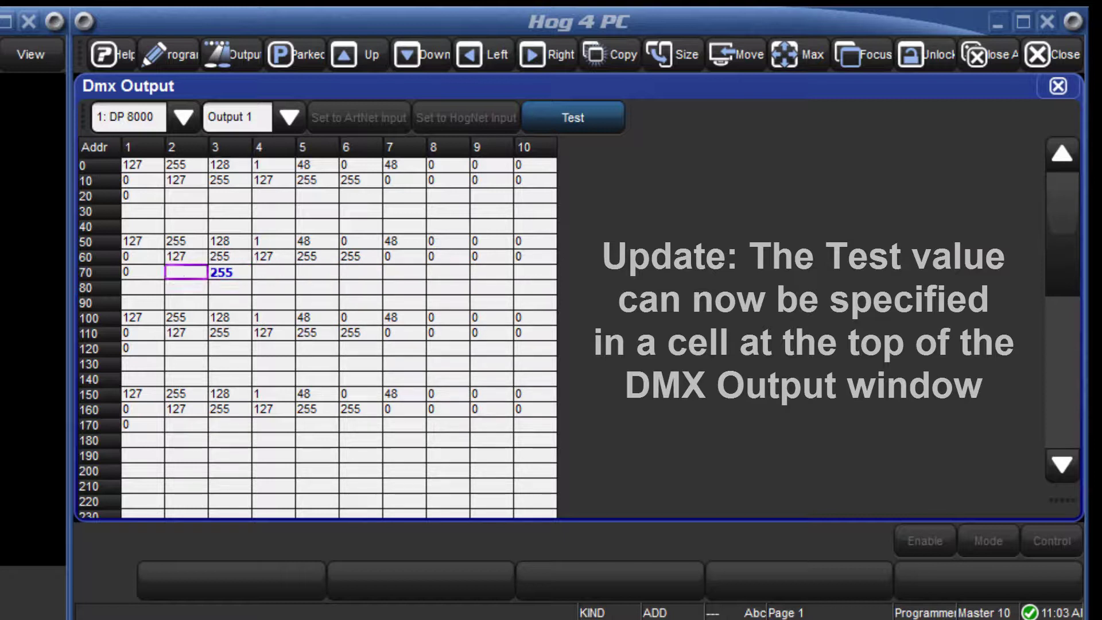
Step: Turn off channel test and set Output 1 addresses 1–200 to Art-Net input
{"action": "left_click", "coordinate": [570, 117]}
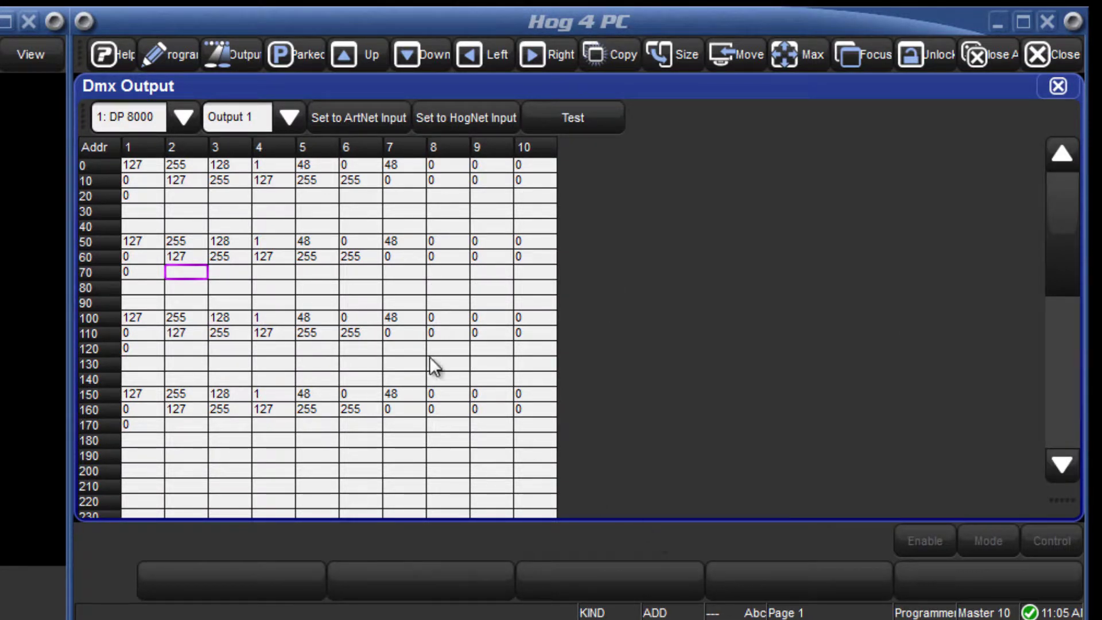
{"action": "left_click_drag", "start_coordinate": [140, 166], "coordinate": [555, 458]}
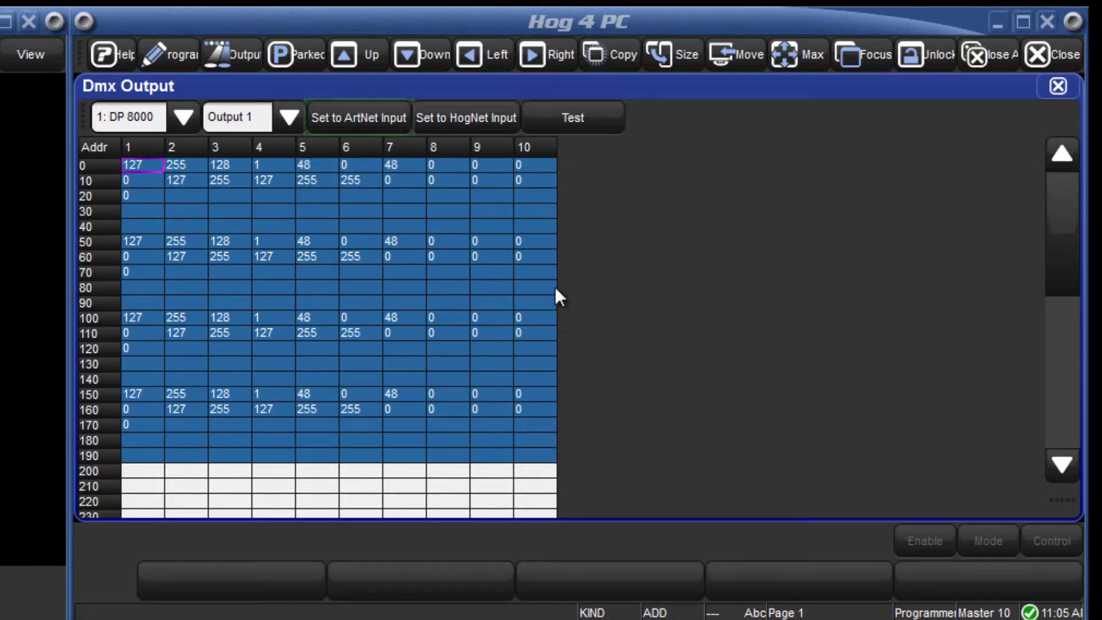
{"action": "left_click", "coordinate": [381, 113]}
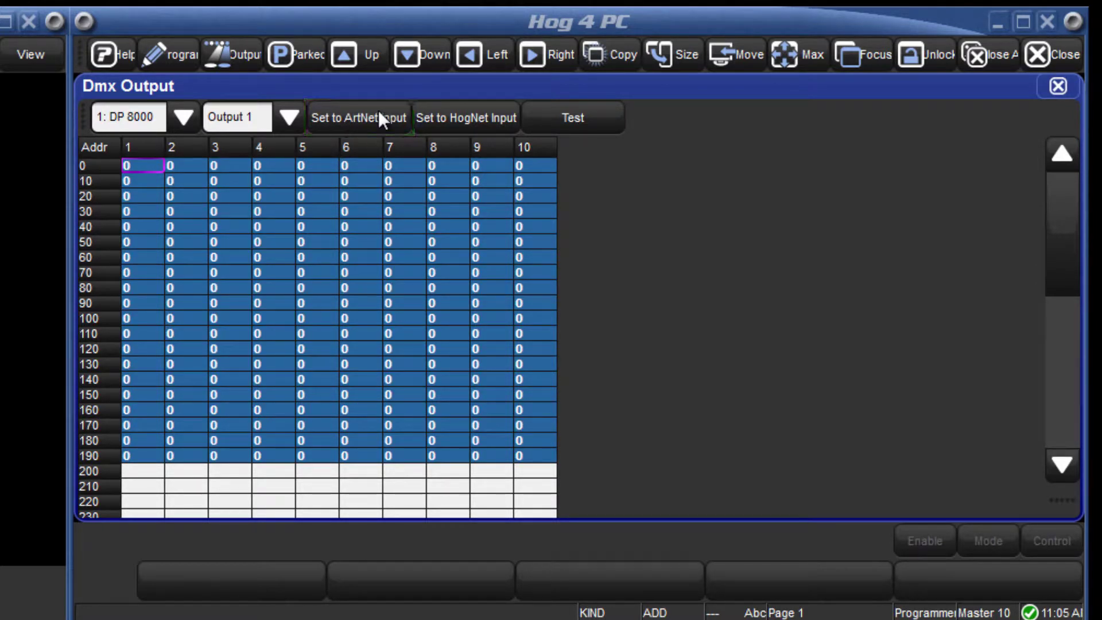
{"action": "left_click", "coordinate": [550, 485]}
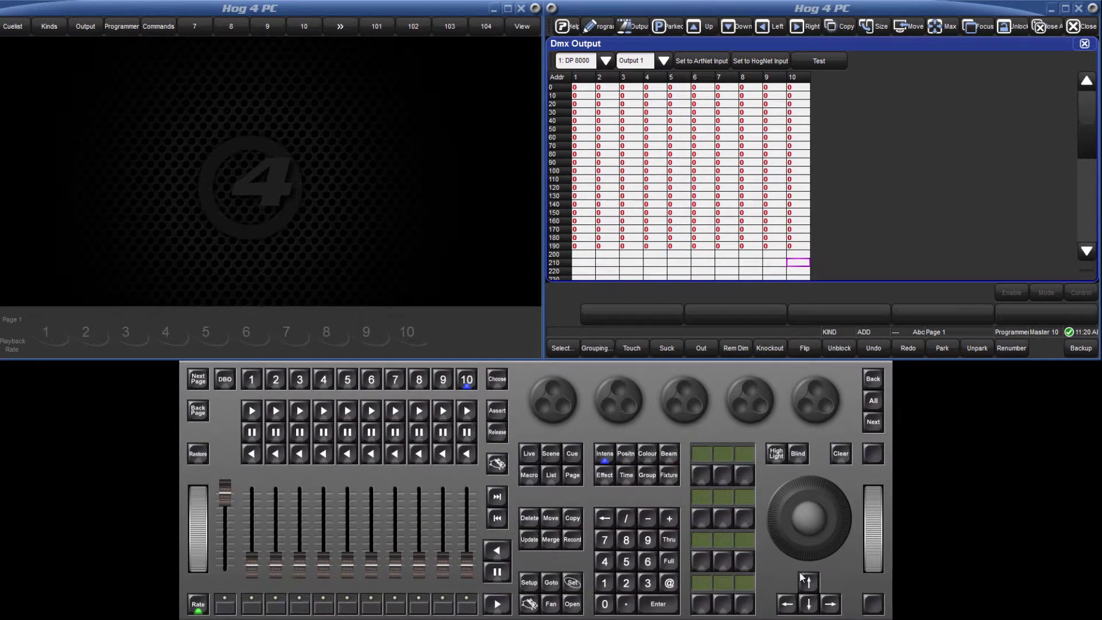
Step: Open the Art-Net Input settings of DP 8000 1 via Setup > Network
{"action": "left_click", "coordinate": [529, 582]}
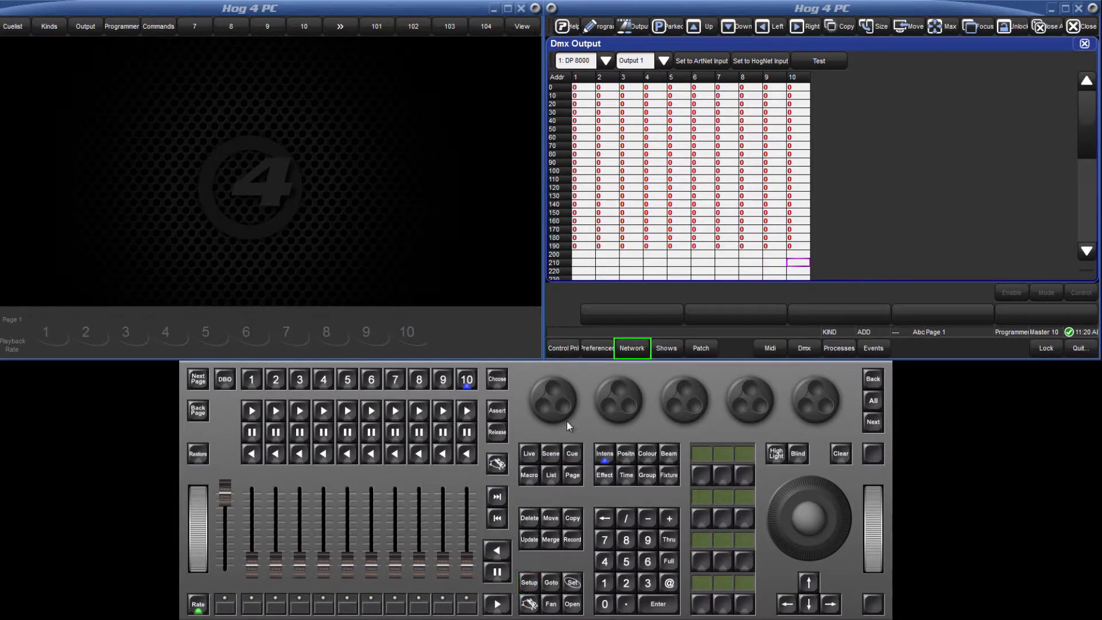
{"action": "left_click", "coordinate": [629, 350]}
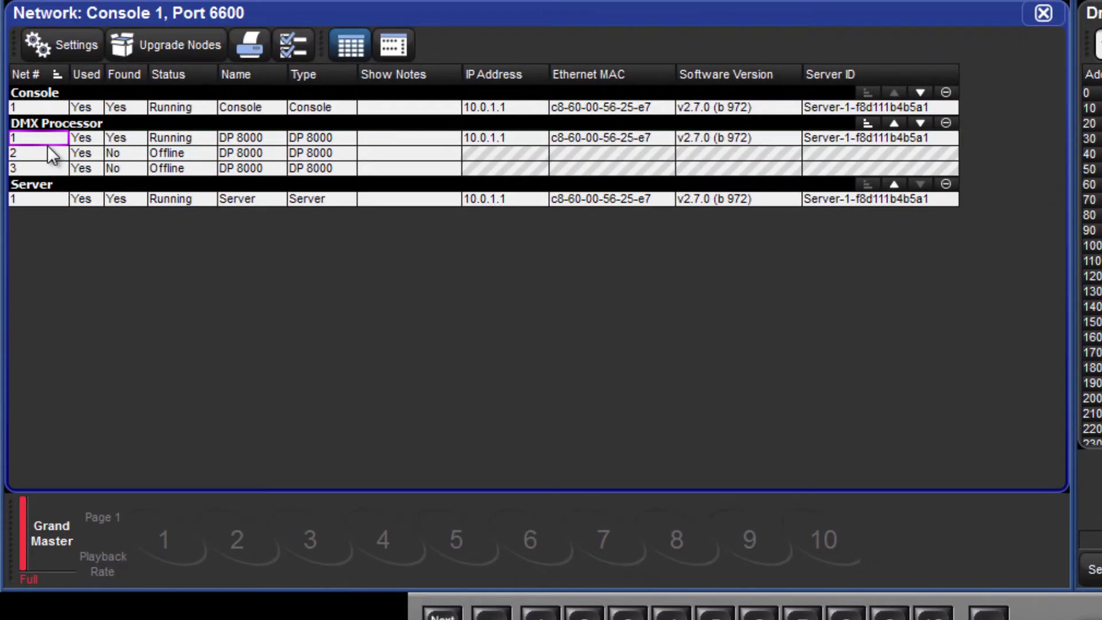
{"action": "left_click", "coordinate": [17, 129]}
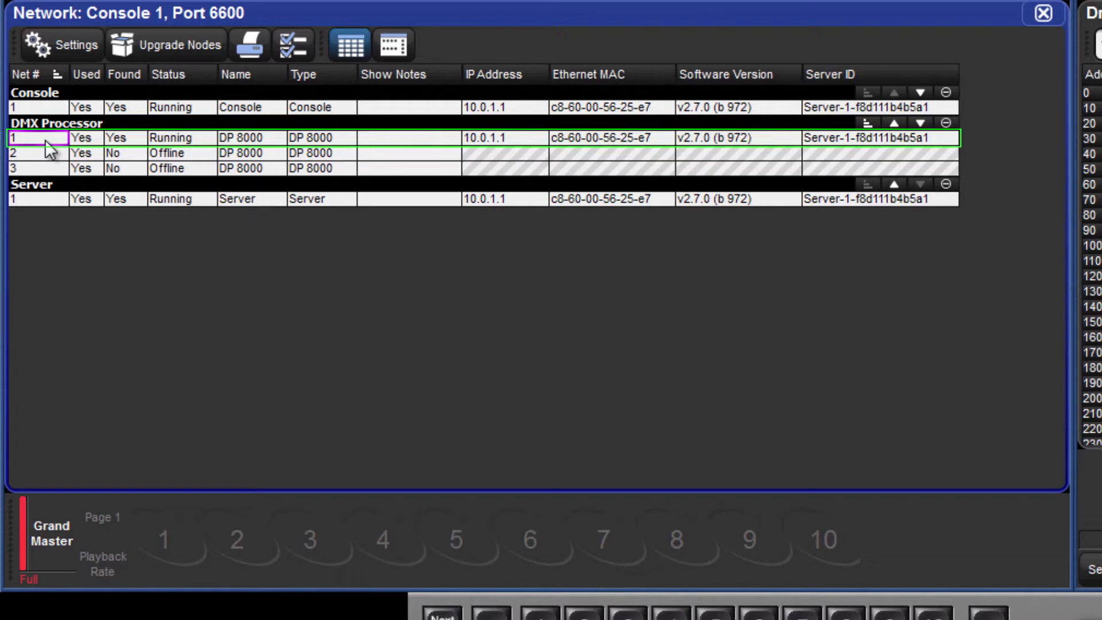
{"action": "left_click", "coordinate": [52, 45]}
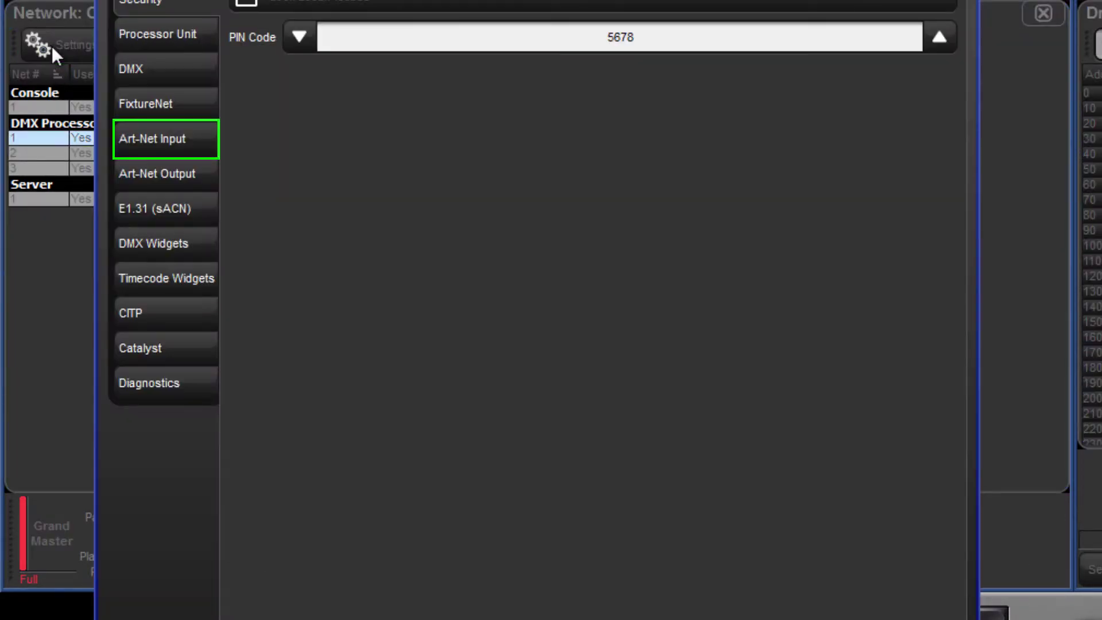
{"action": "left_click", "coordinate": [171, 142]}
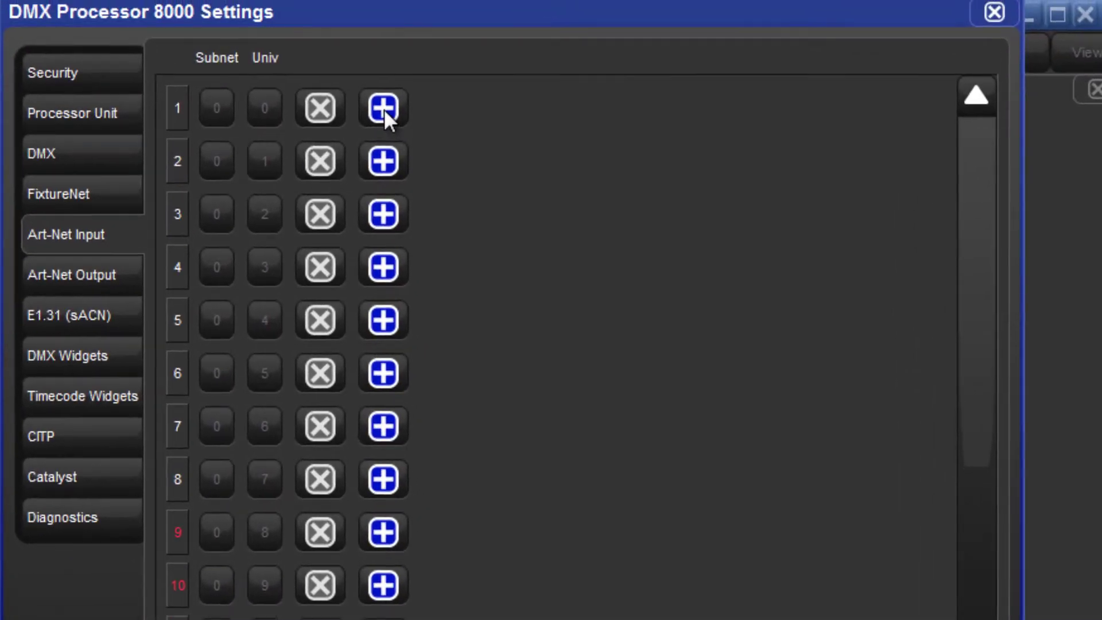
Step: Add two Art-Net inputs on subnet 0, universes 0 and 1
{"action": "left_click", "coordinate": [383, 108]}
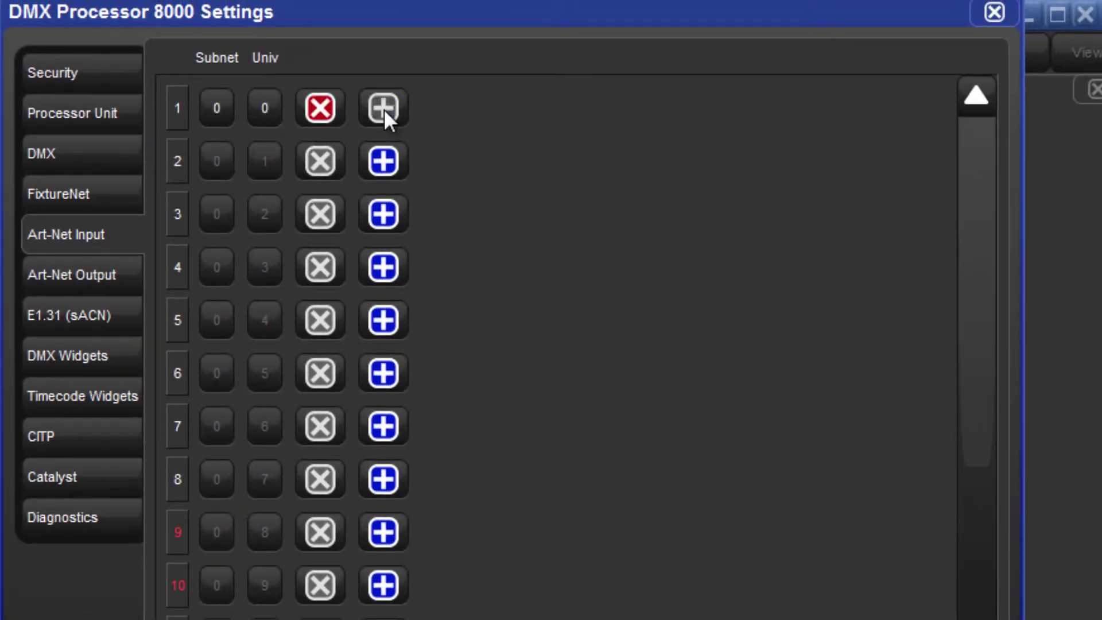
{"action": "left_click", "coordinate": [383, 161]}
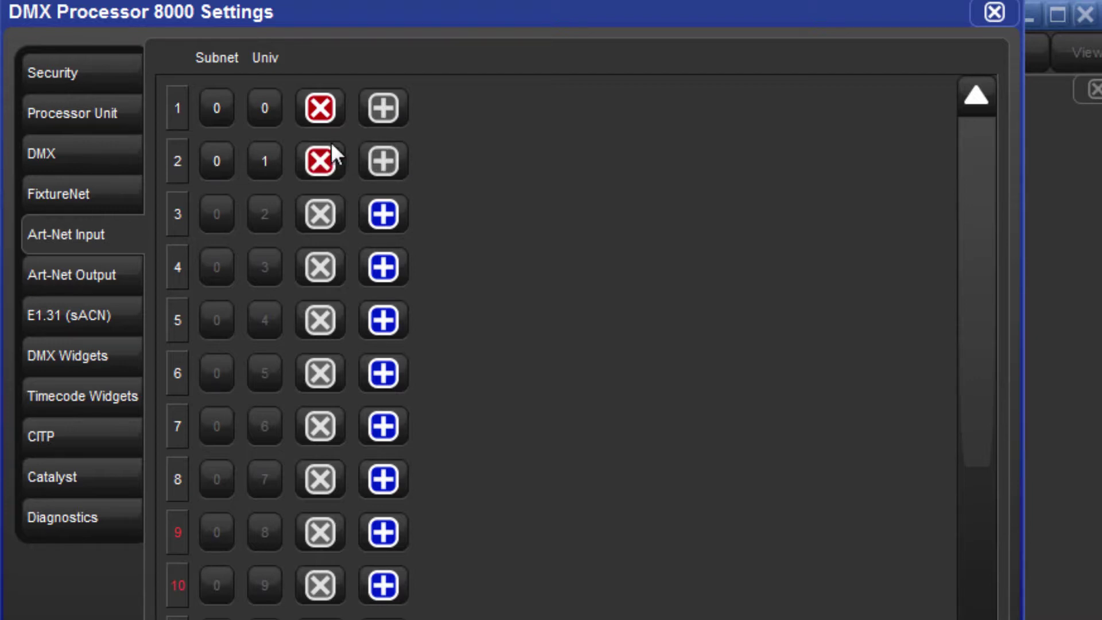
{"action": "left_click", "coordinate": [218, 113]}
{"action": "left_click", "coordinate": [145, 162]}
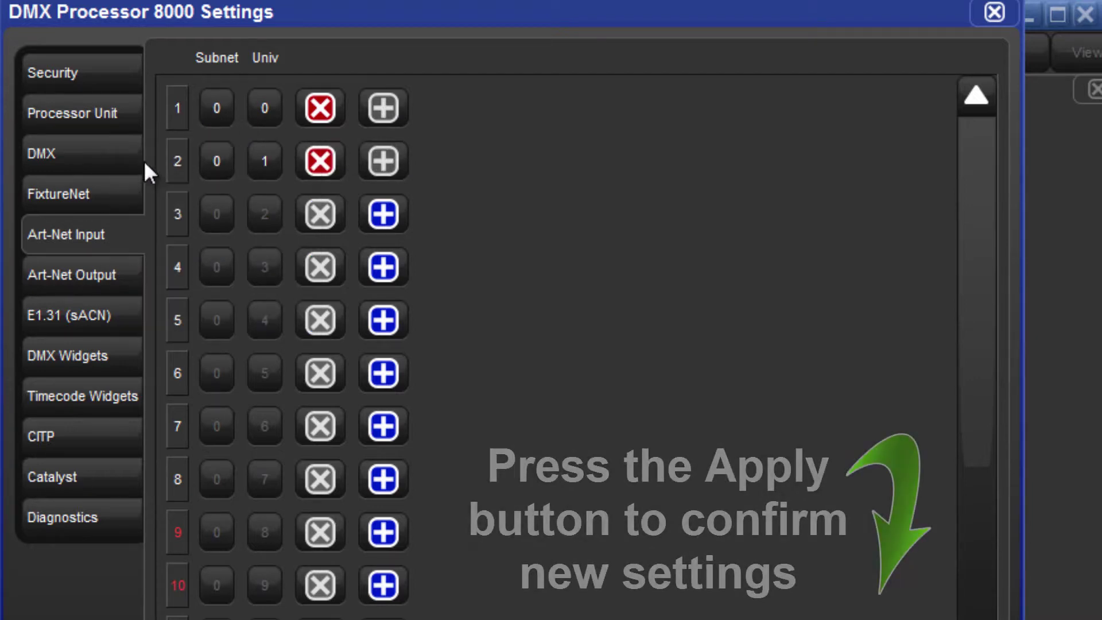
{"action": "left_click", "coordinate": [274, 109]}
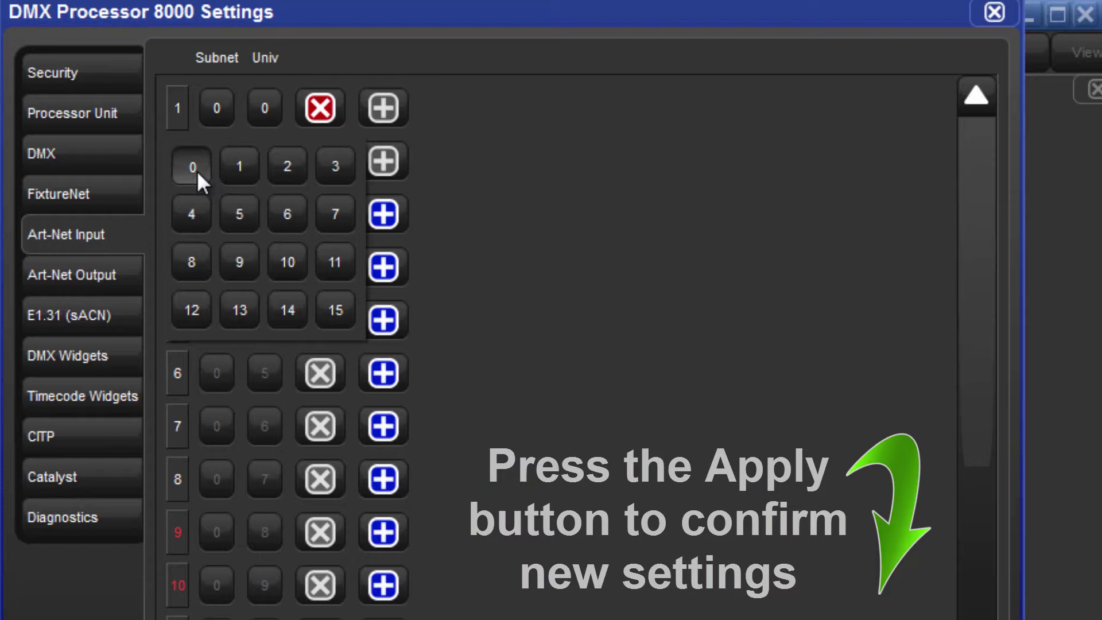
{"action": "left_click", "coordinate": [198, 171]}
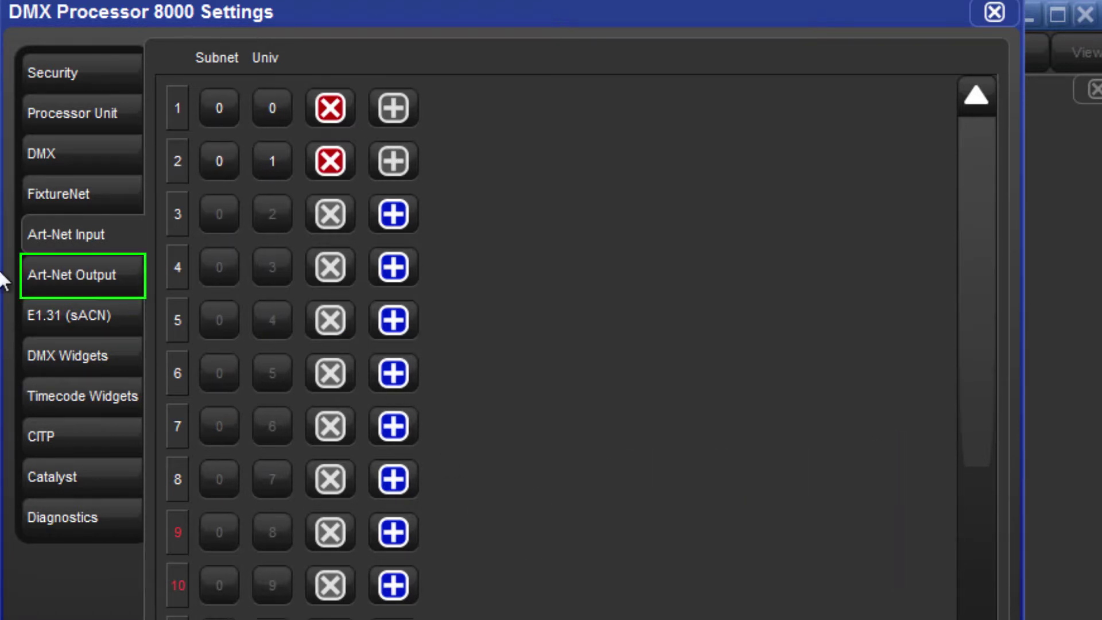
{"action": "left_click", "coordinate": [28, 275]}
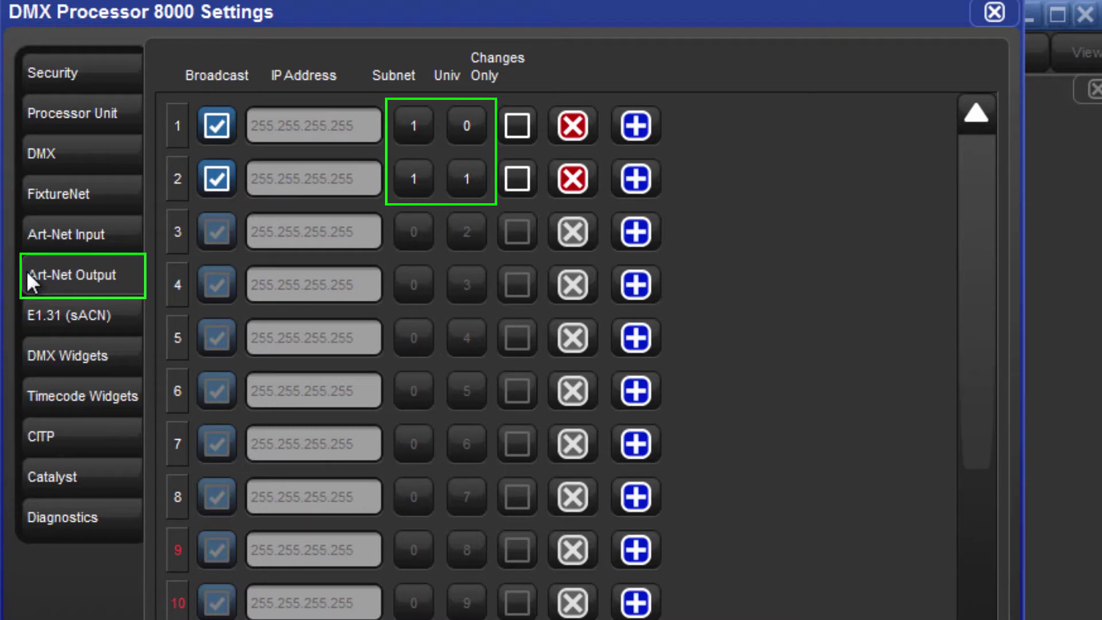
{"action": "left_click", "coordinate": [67, 235]}
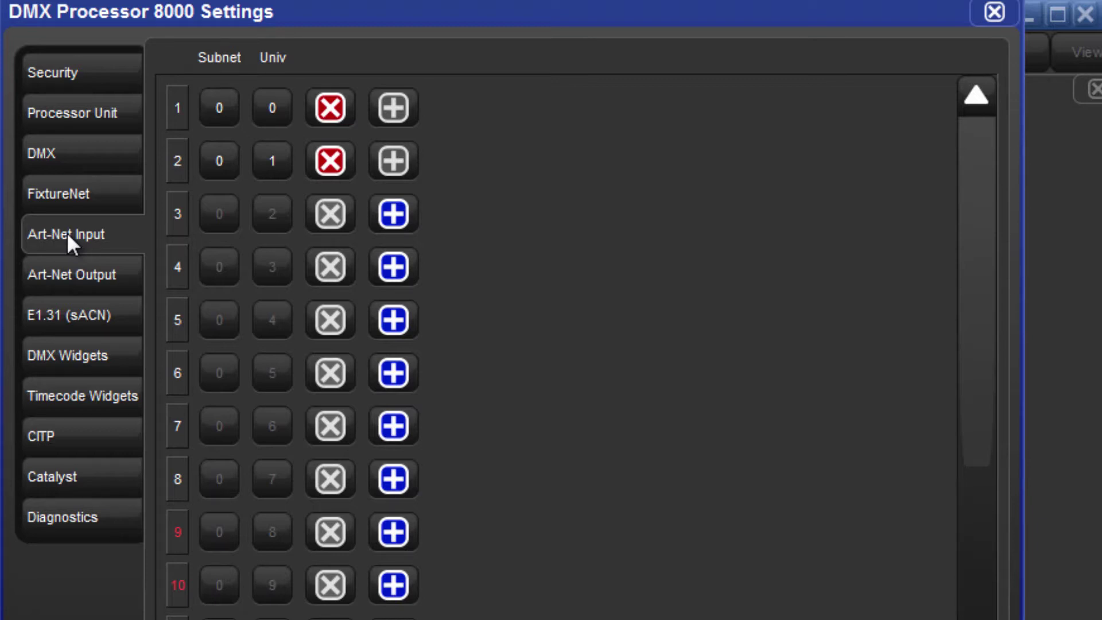
Step: In DMX Output, select addresses 1–200 and return them to HogNet input
{"action": "left_click", "coordinate": [67, 198]}
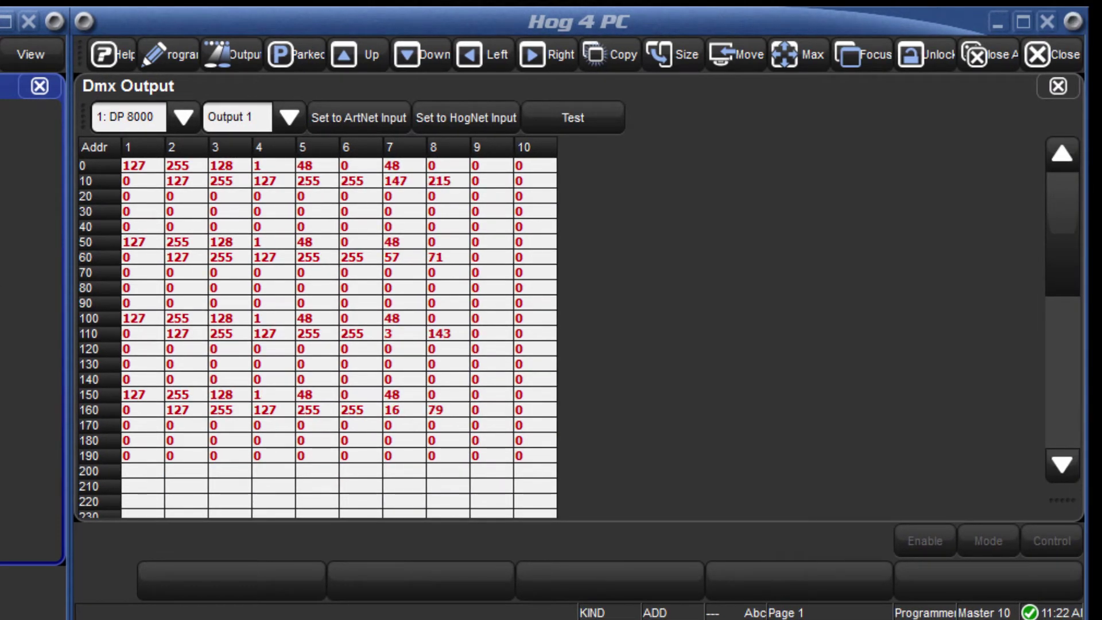
{"action": "left_click", "coordinate": [220, 82]}
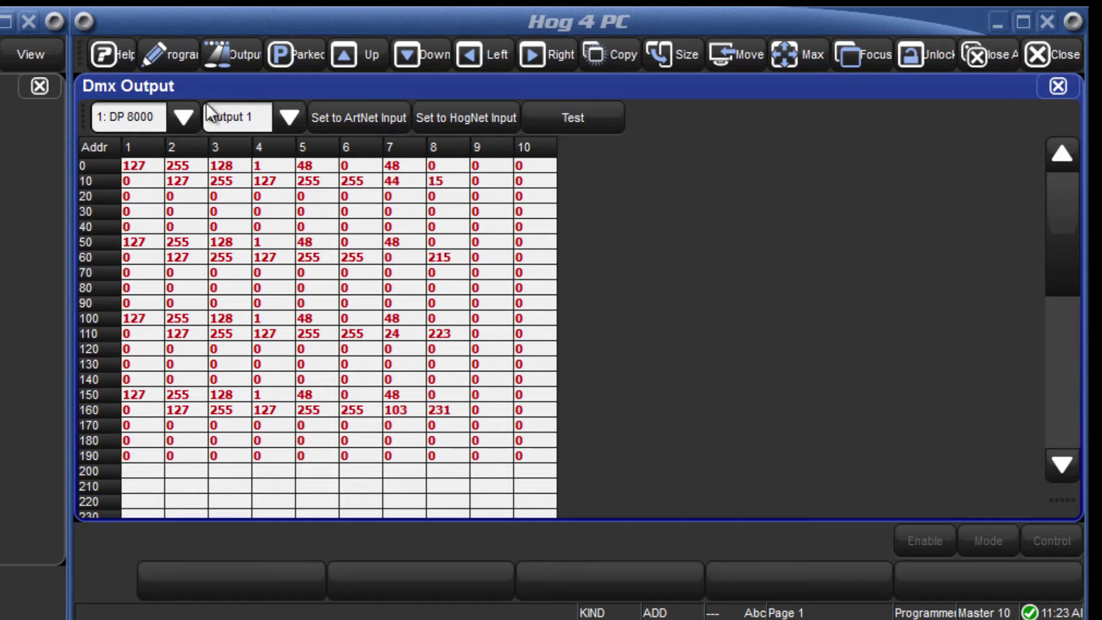
{"action": "left_click_drag", "start_coordinate": [146, 165], "coordinate": [522, 455]}
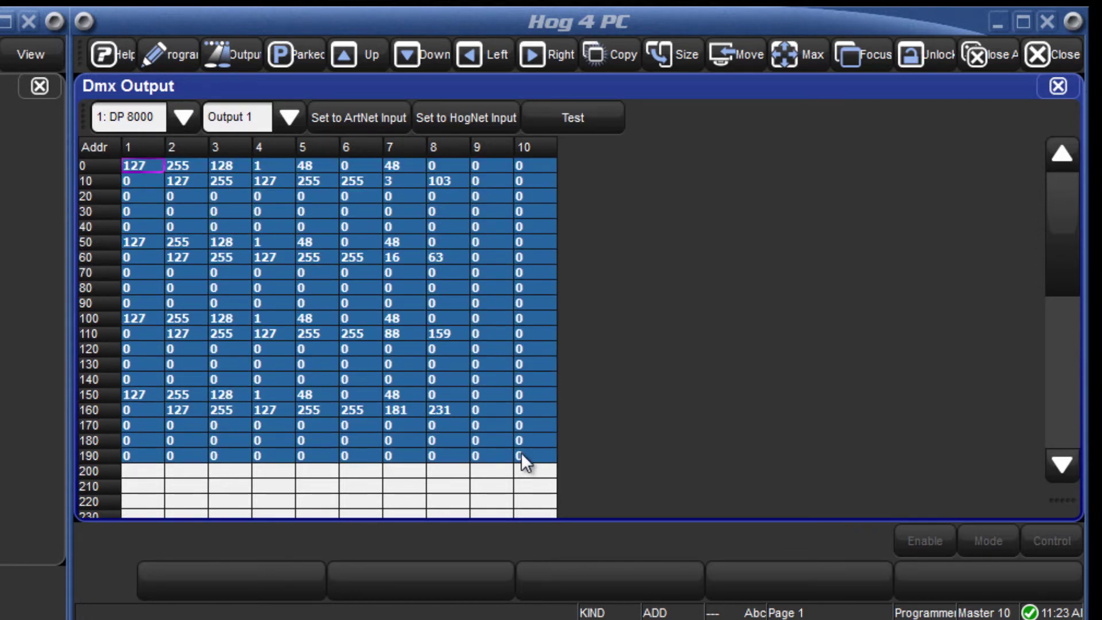
{"action": "left_click", "coordinate": [495, 115]}
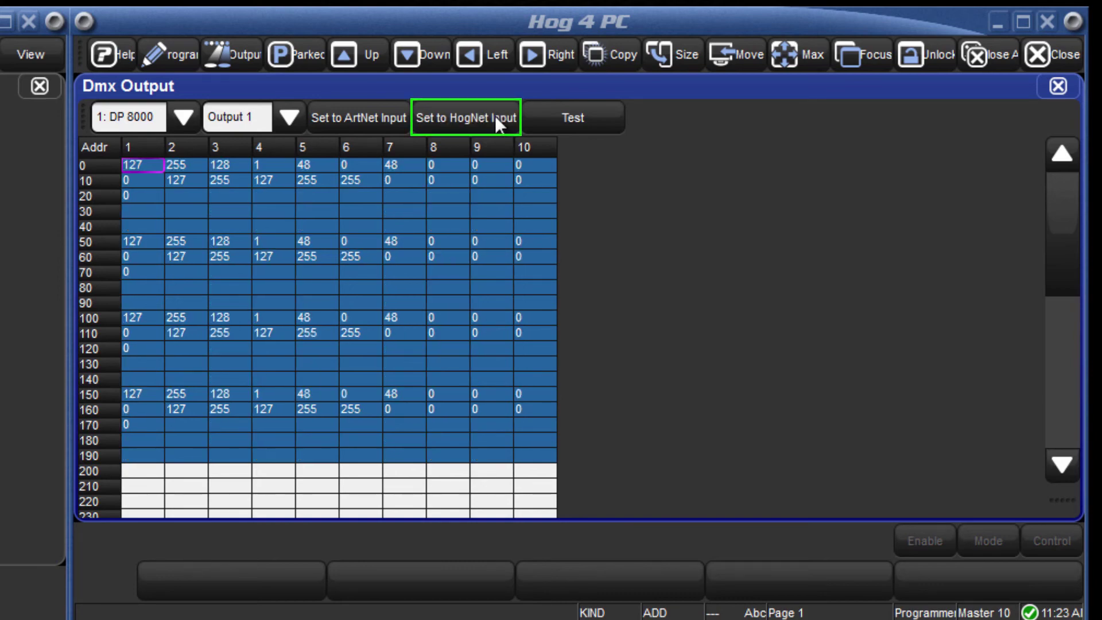